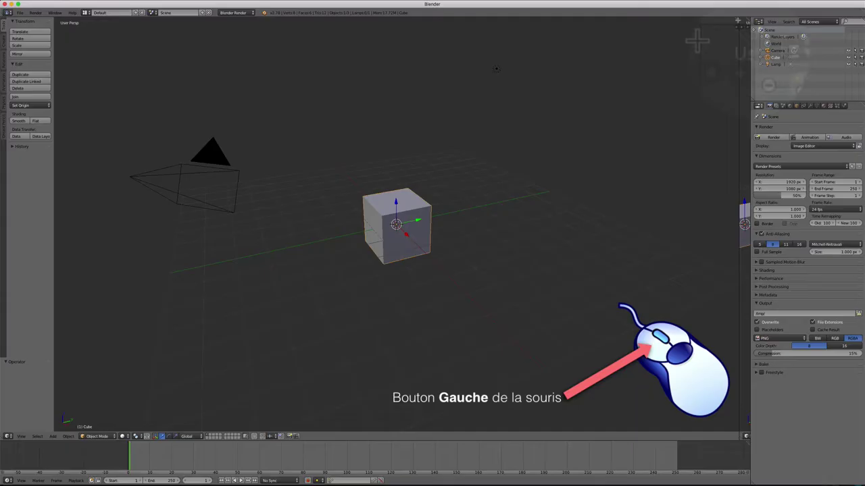
# Step: Split the 3D view side by side, setting the right half to Top and the left to Front
pyautogui.moveTo(743, 33)
pyautogui.mouseDown()
pyautogui.moveTo(356, 46)
pyautogui.moveTo(369, 81)
pyautogui.mouseUp()
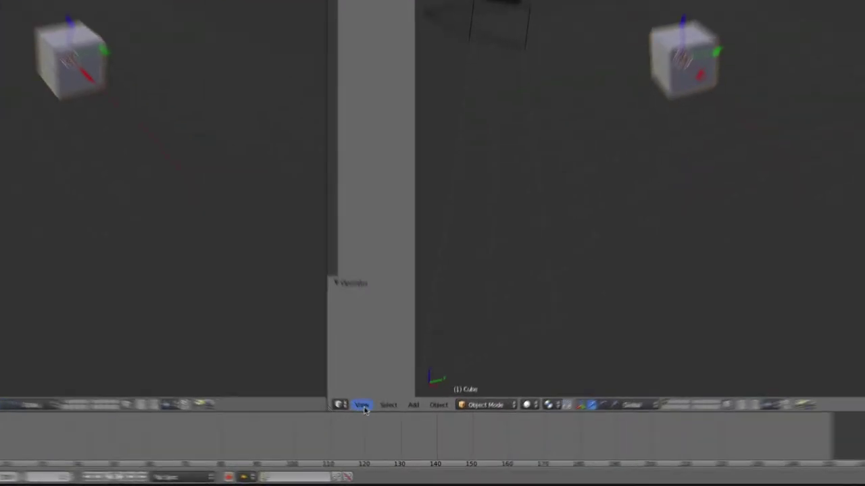
pyautogui.click(388, 437)
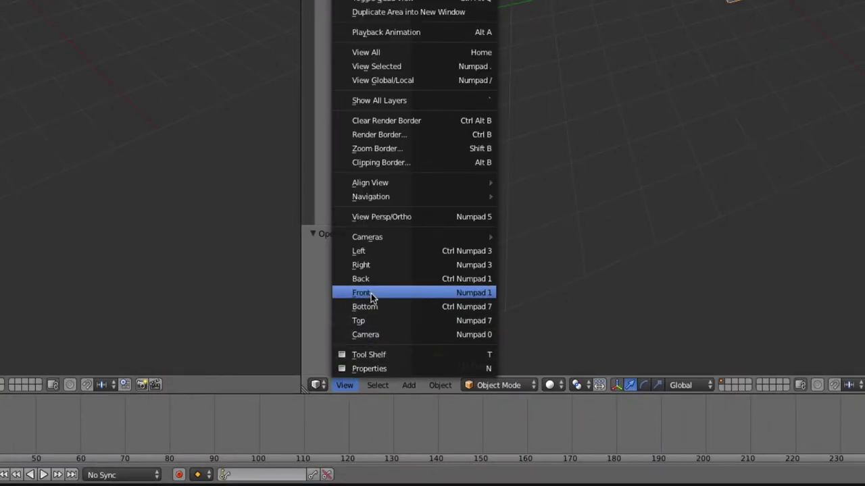
pyautogui.click(369, 322)
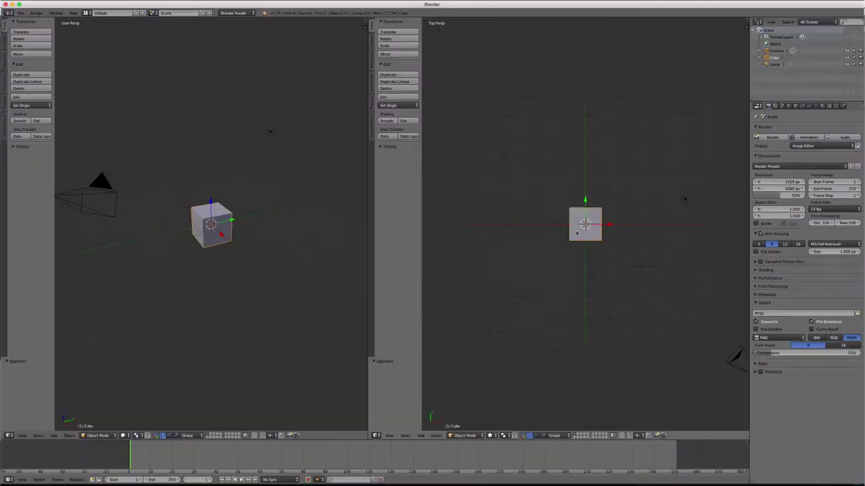
pyautogui.click(22, 436)
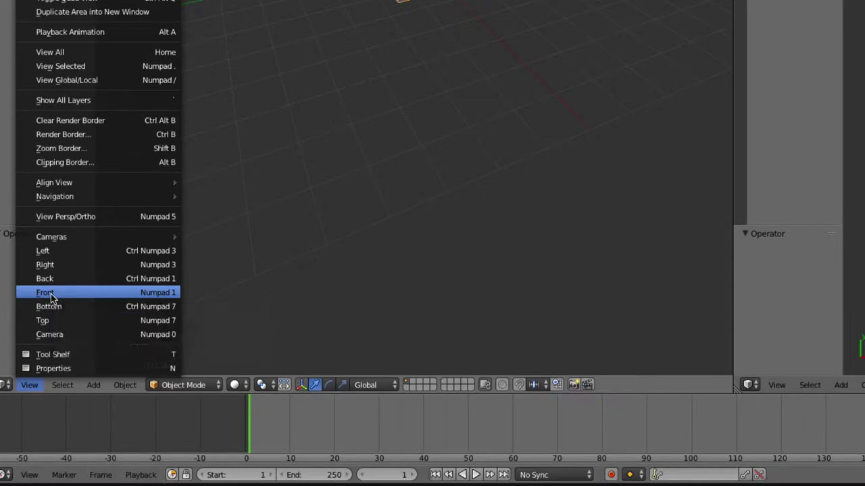
pyautogui.click(51, 295)
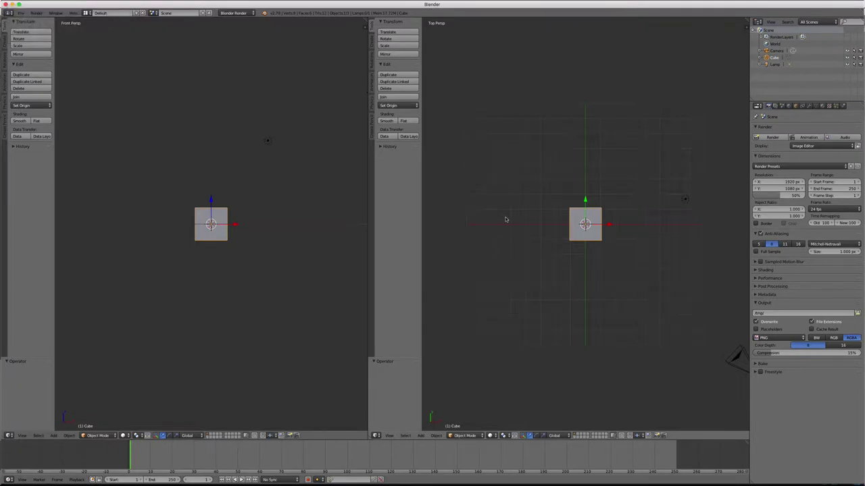
# Step: Reopen the right view's View menu and dismiss it, relocating the 3D cursor below the cube
pyautogui.click(389, 435)
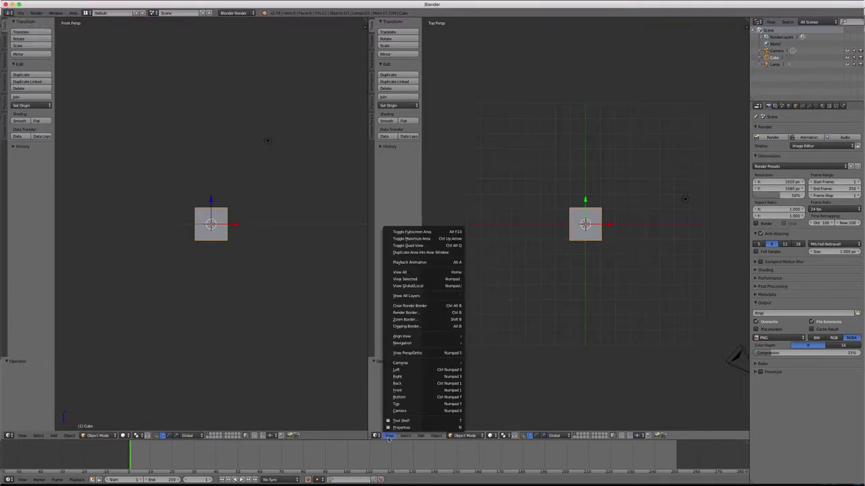
pyautogui.click(503, 394)
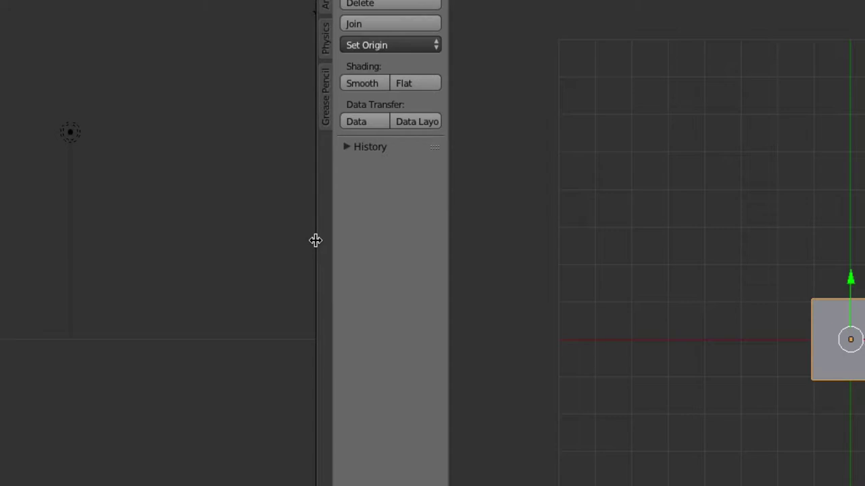
# Step: Split the Front view into two stacked areas with Split Area and set the lower one to Left
pyautogui.rightClick(316, 240)
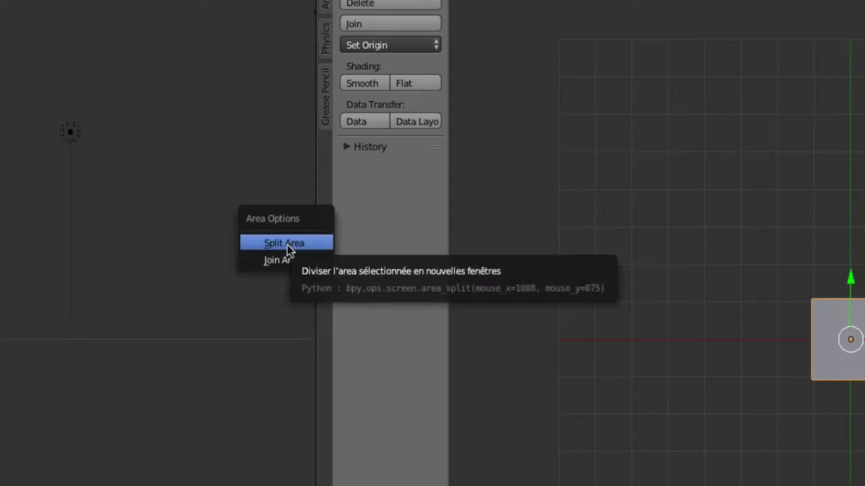
pyautogui.click(287, 245)
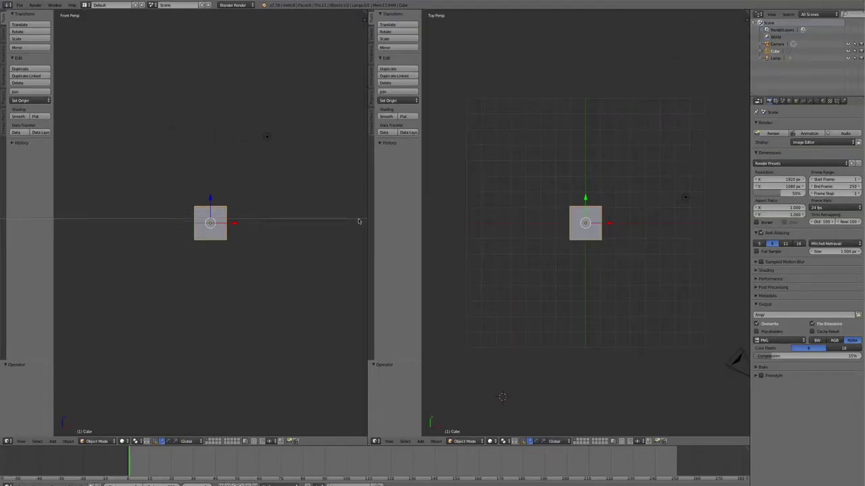
pyautogui.click(358, 225)
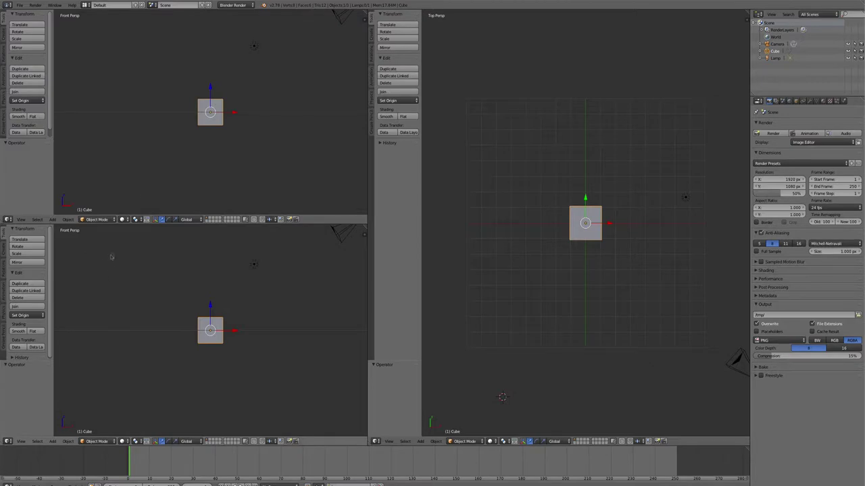
pyautogui.click(21, 441)
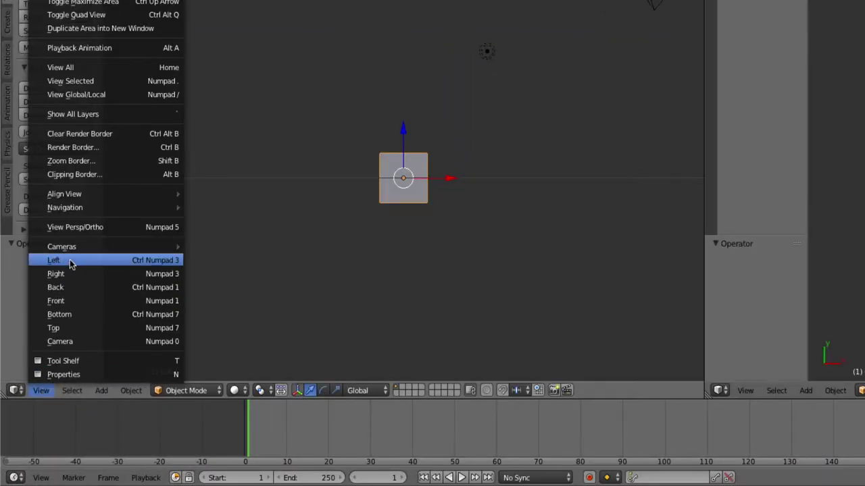
pyautogui.click(67, 261)
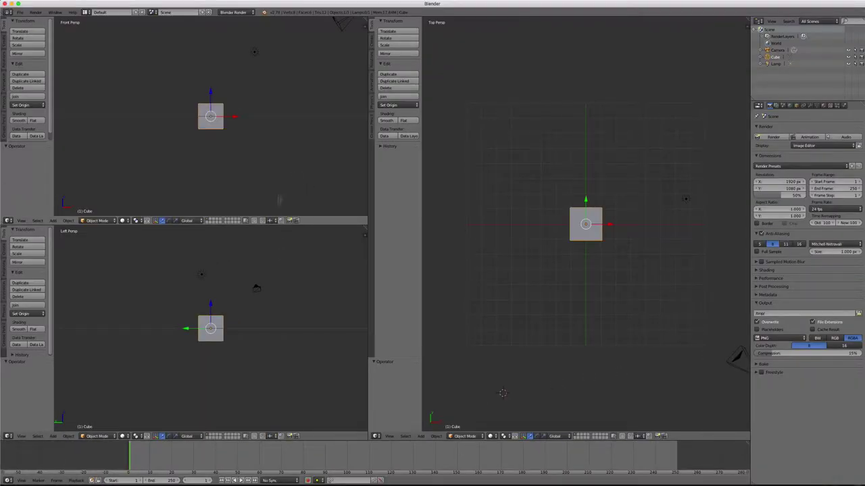
# Step: Join the Front area into the Left view, then drag the corner to absorb the Top view
pyautogui.rightClick(297, 226)
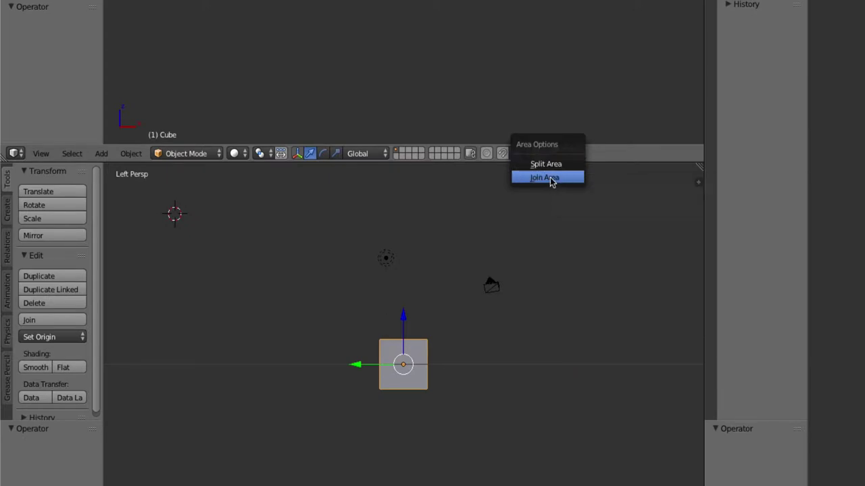
pyautogui.click(551, 178)
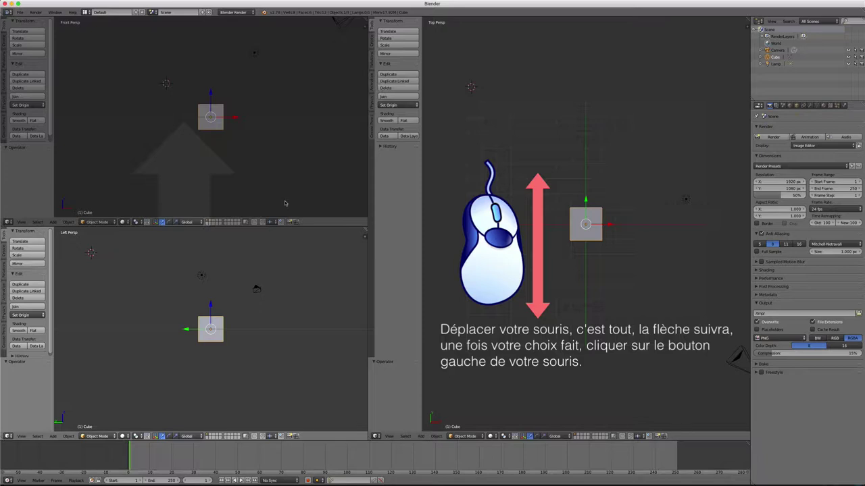
pyautogui.click(284, 202)
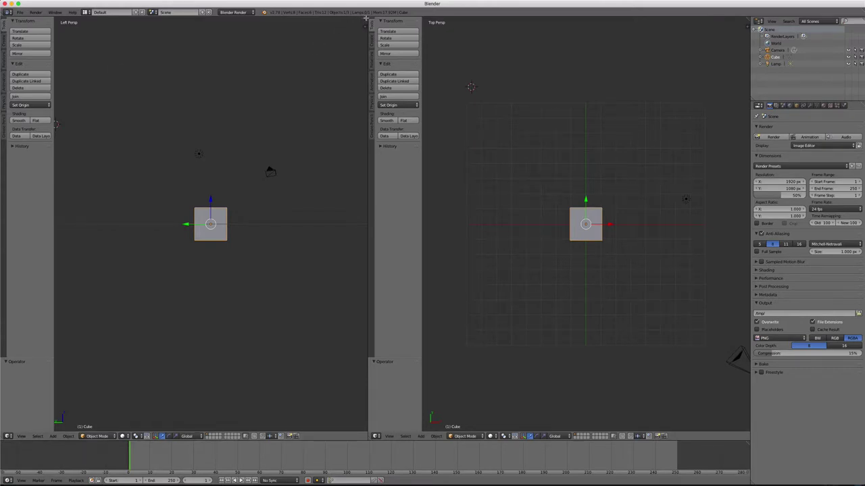
pyautogui.moveTo(365, 18); pyautogui.dragTo(465, 72)
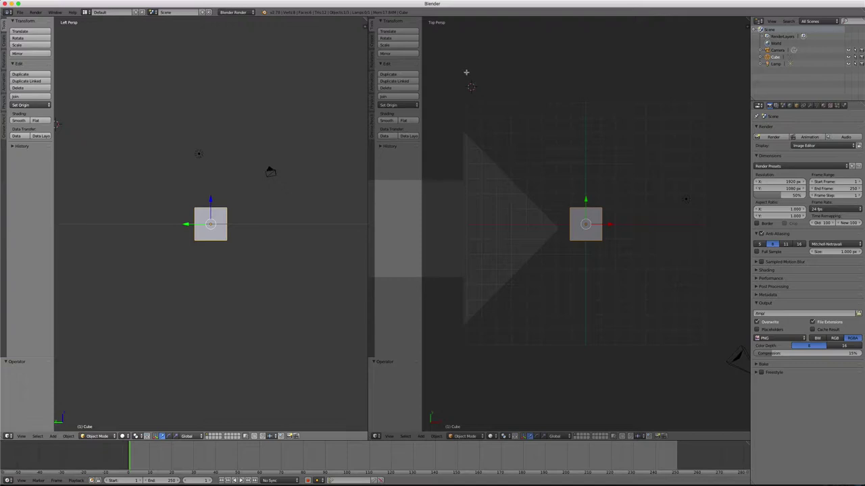
pyautogui.moveTo(465, 71); pyautogui.dragTo(505, 82)
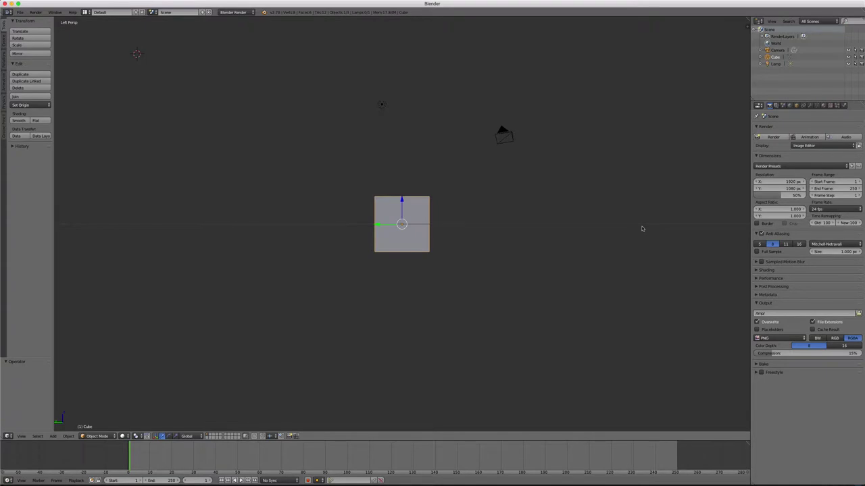
# Step: Show the N properties shelf, expand the Display panel and turn on Toggle Quad View
pyautogui.press('n')
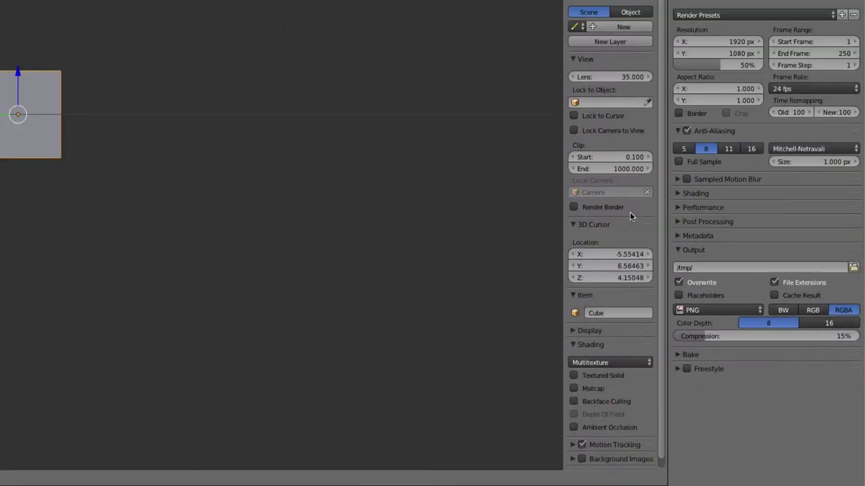
pyautogui.scroll(-1, 630, 215)
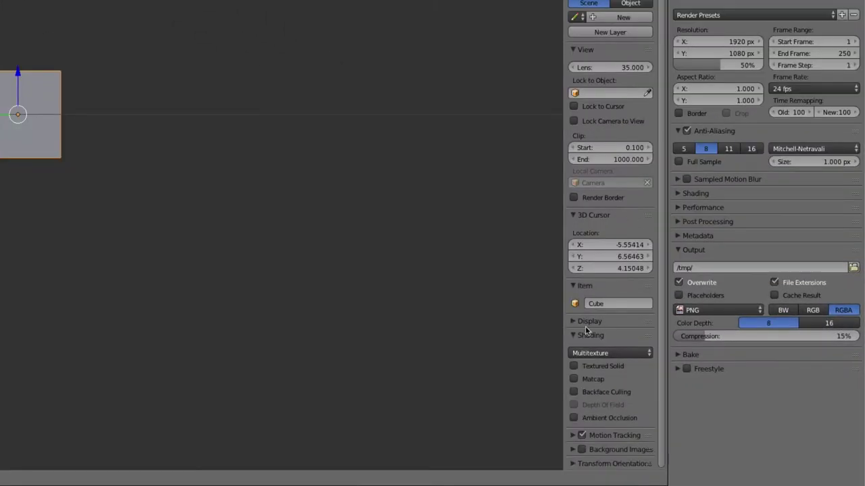
pyautogui.click(573, 322)
pyautogui.scroll(-4, 621, 321)
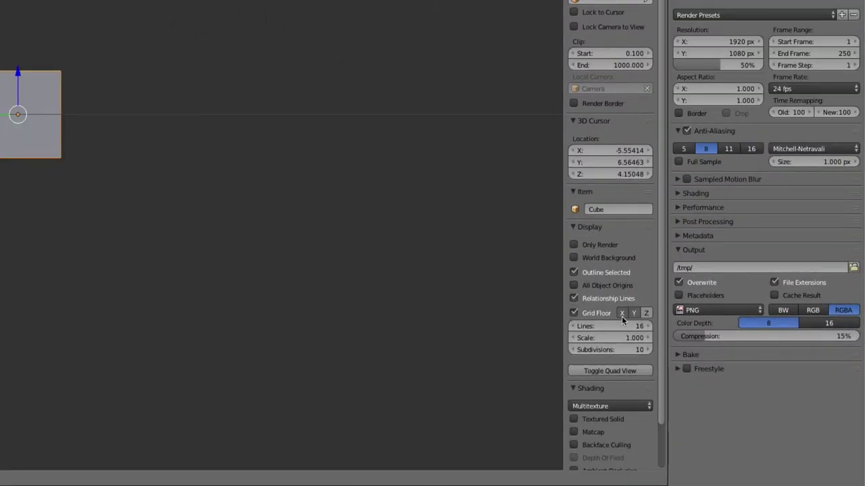
pyautogui.scroll(-1, 622, 320)
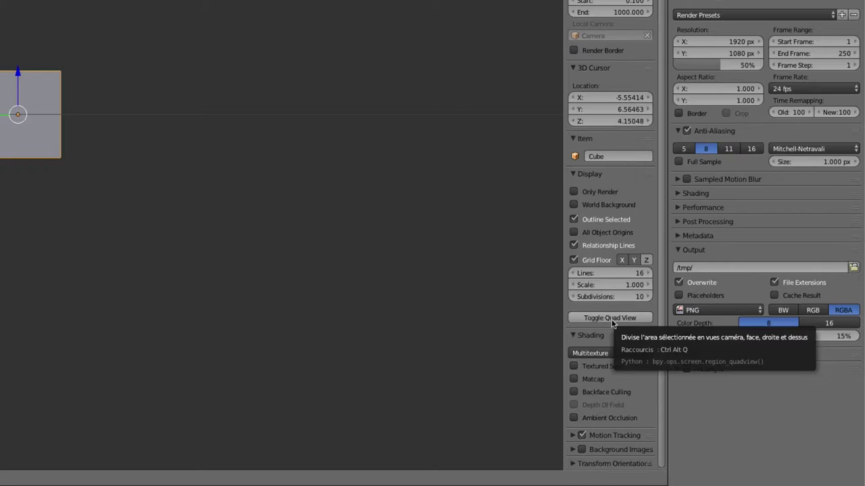
pyautogui.click(611, 319)
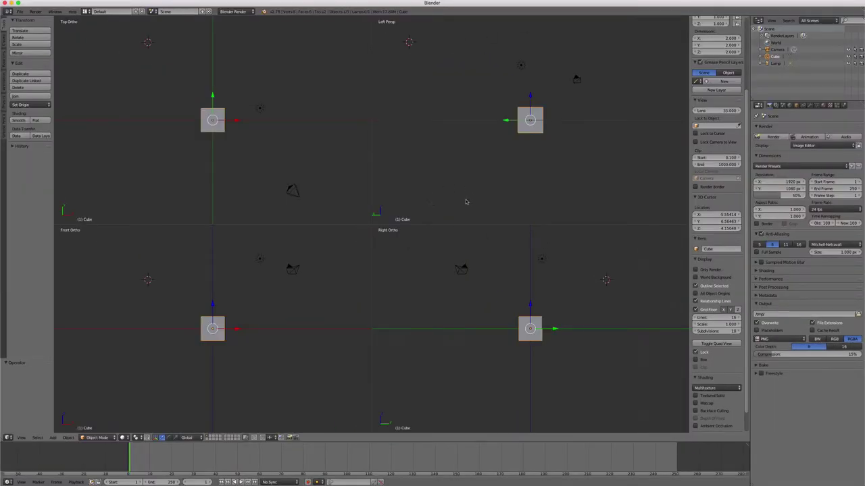
# Step: Enable the Box and Clip options for the locked quad views
pyautogui.scroll(-2, 733, 357)
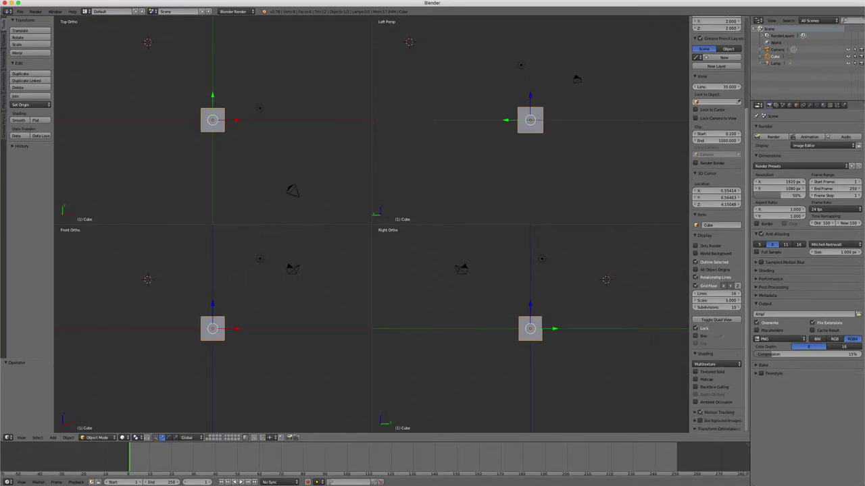
pyautogui.click(695, 335)
pyautogui.click(627, 369)
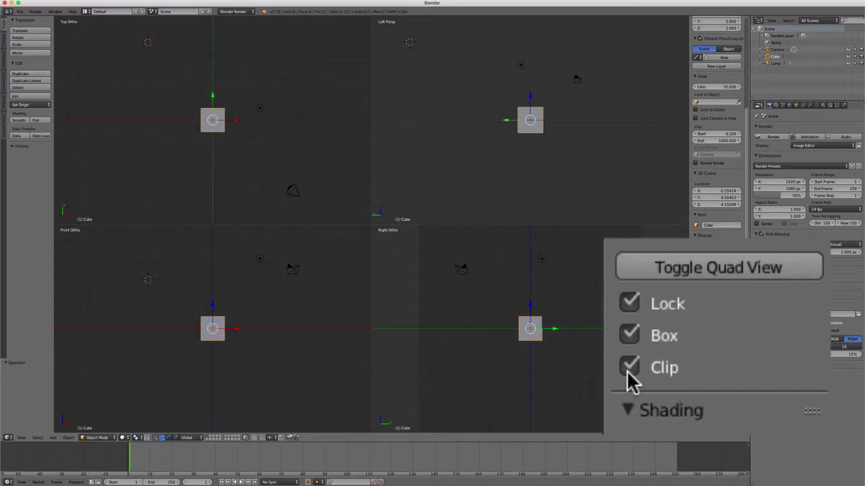
pyautogui.scroll(2, 531, 329)
pyautogui.scroll(3, 530, 329)
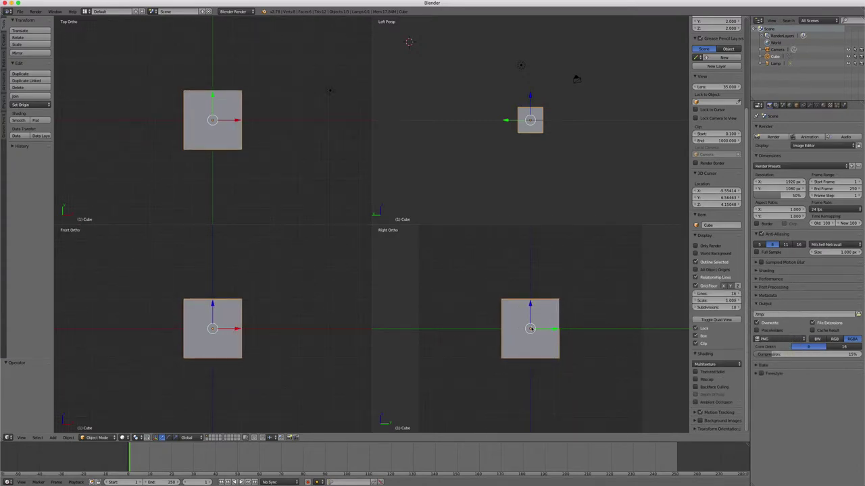
# Step: Orbit the top-right pane into a free perspective at several angles around the cube
pyautogui.moveTo(543, 155)
pyautogui.mouseDown(button='middle')
pyautogui.moveTo(524, 158)
pyautogui.moveTo(510, 183)
pyautogui.mouseUp(button='middle')
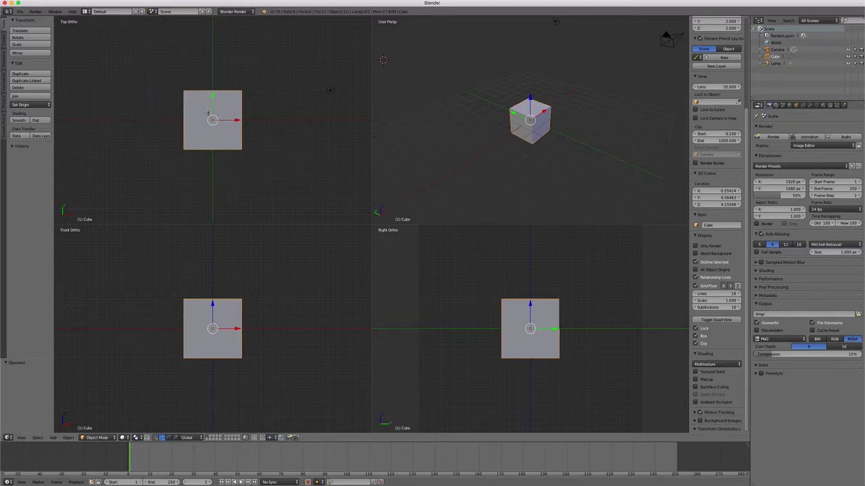
pyautogui.moveTo(548, 154)
pyautogui.mouseDown(button='middle')
pyautogui.moveTo(558, 150)
pyautogui.moveTo(550, 141)
pyautogui.mouseUp(button='middle')
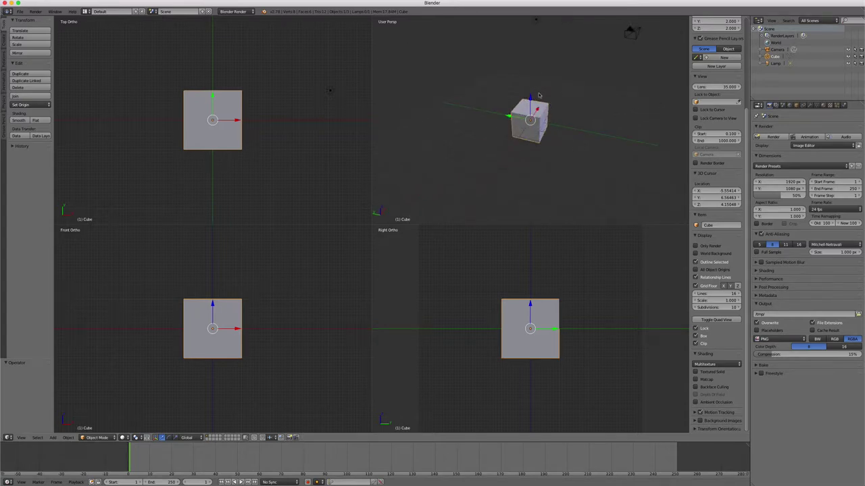
pyautogui.moveTo(585, 159); pyautogui.dragTo(578, 155, button='middle')
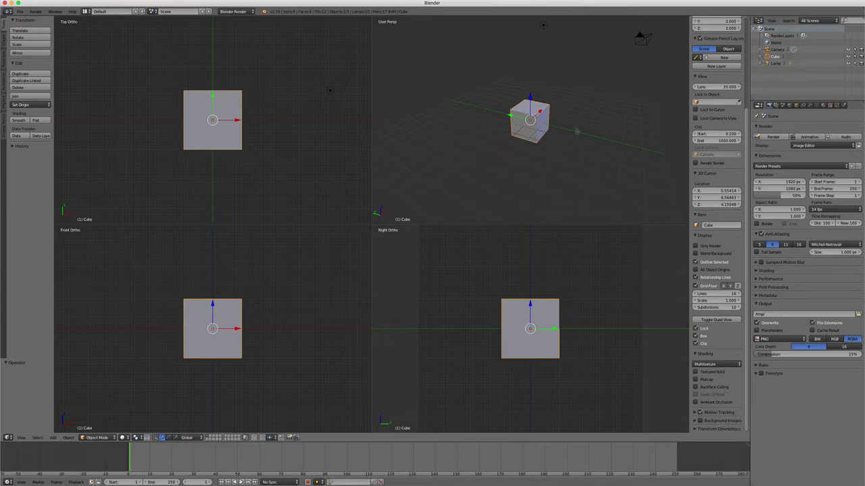
pyautogui.moveTo(571, 122)
pyautogui.mouseDown(button='middle')
pyautogui.moveTo(557, 124)
pyautogui.moveTo(567, 125)
pyautogui.mouseUp(button='middle')
# Step: Turn quad view off, split the viewport into areas, and place the 3D cursor top-left
pyautogui.click(718, 320)
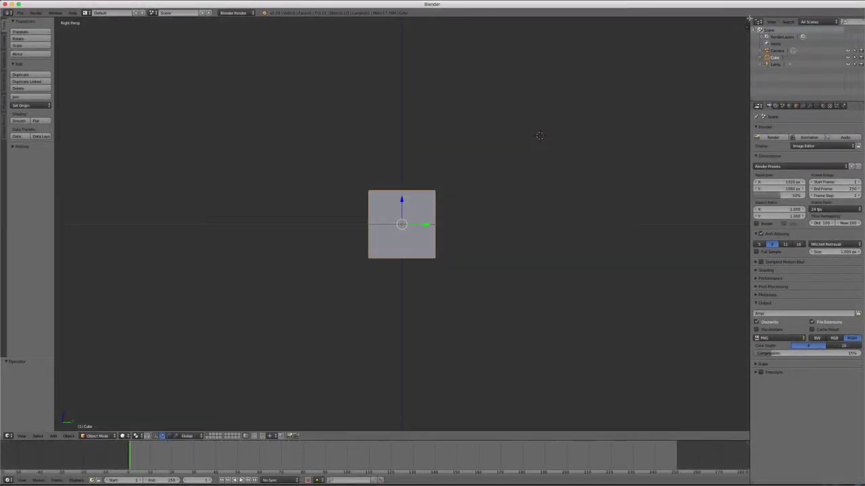
pyautogui.moveTo(747, 24)
pyautogui.mouseDown()
pyautogui.moveTo(372, 40)
pyautogui.moveTo(231, 160)
pyautogui.mouseUp()
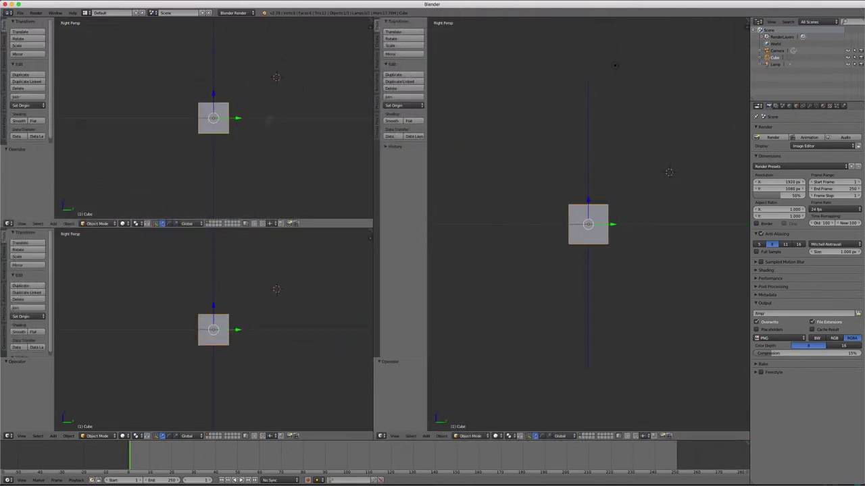
pyautogui.click(261, 110)
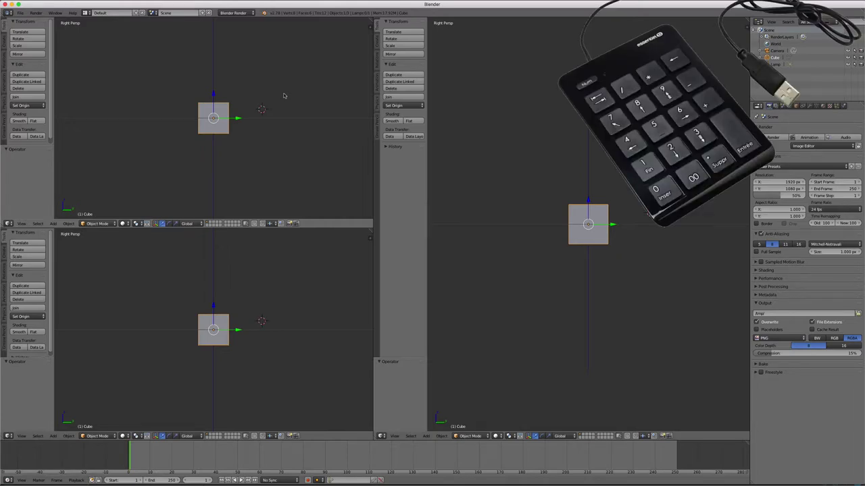
# Step: Set the top-left view to Front, the bottom-left to Top, and toggle the right view's projection
pyautogui.press('KP_1')
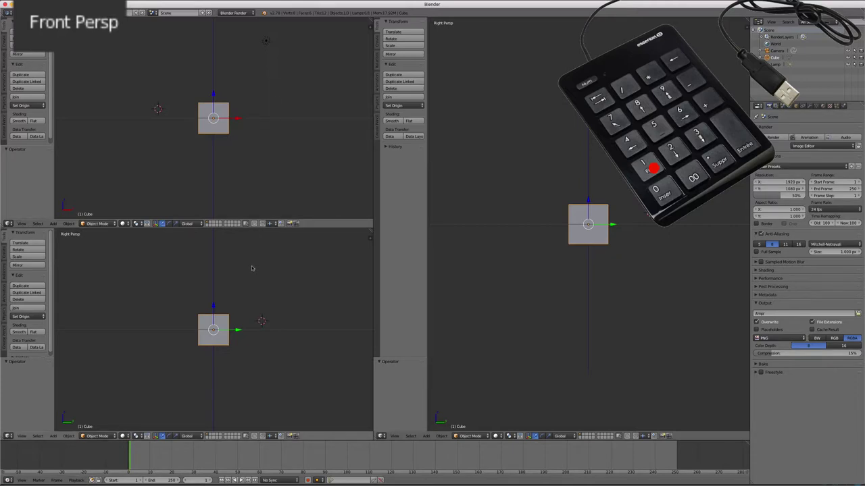
pyautogui.press('KP_7')
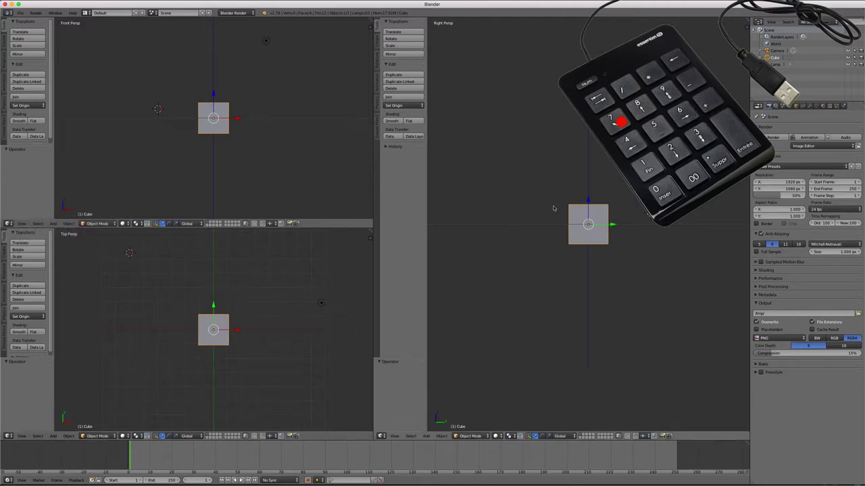
pyautogui.press('KP_5')
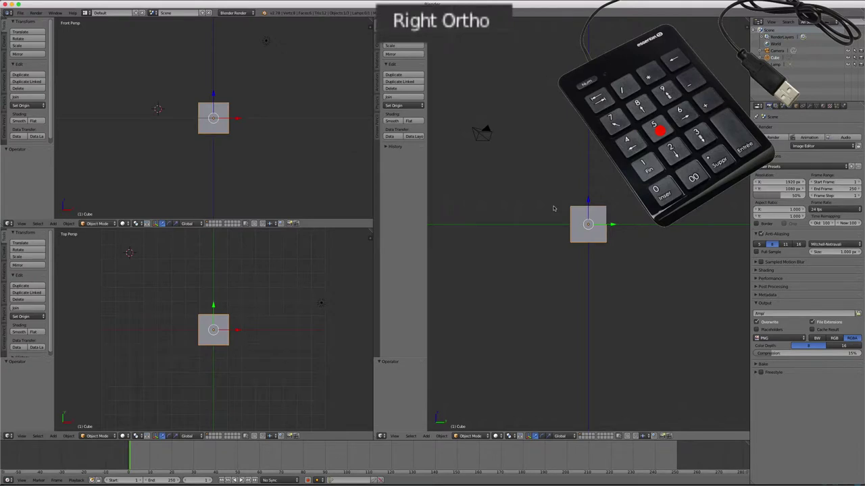
pyautogui.press('KP_5')
# Step: Orbit the right view to see the cube's top and adjust its zoom
pyautogui.moveTo(609, 208); pyautogui.dragTo(609, 208, button='middle')
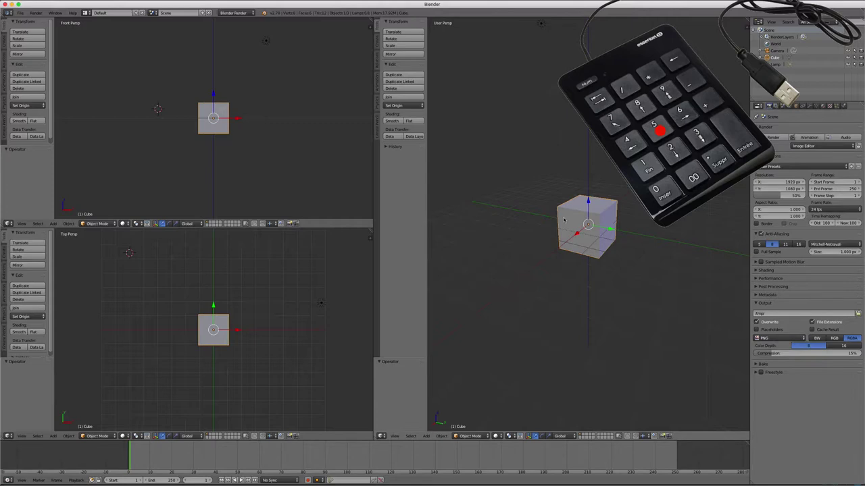
pyautogui.scroll(4, 618, 226)
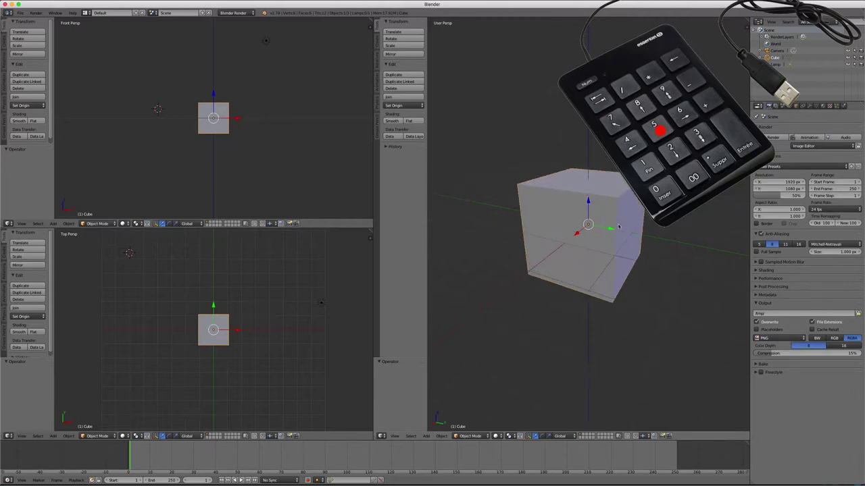
pyautogui.scroll(-2, 618, 226)
pyautogui.scroll(1, 618, 226)
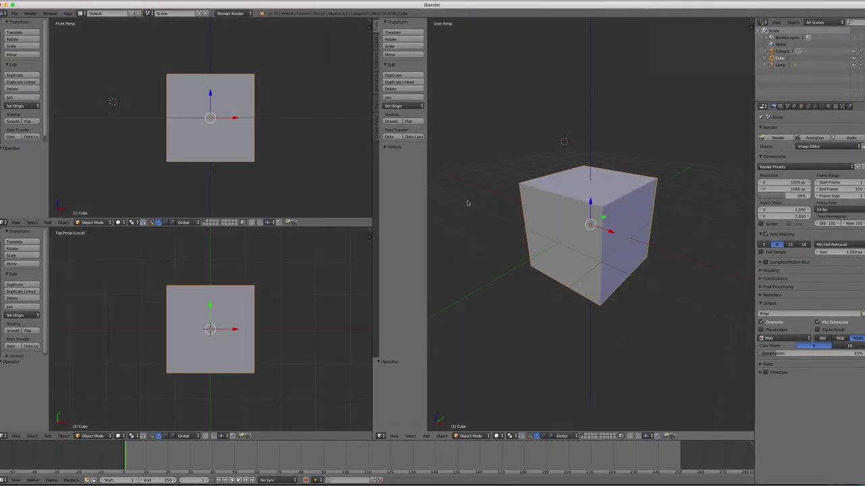
# Step: Select the cube, view it from the front then the back, and isolate it in local view
pyautogui.hotkey('ctrl', 'z')
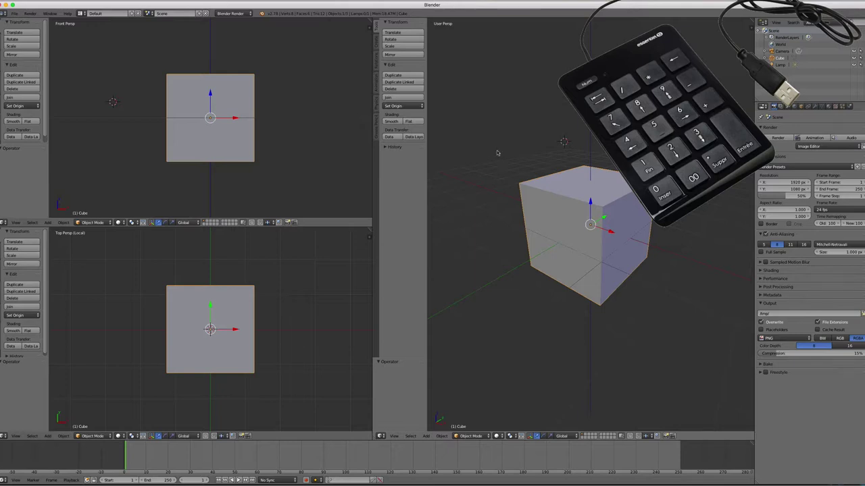
pyautogui.press('KP_1')
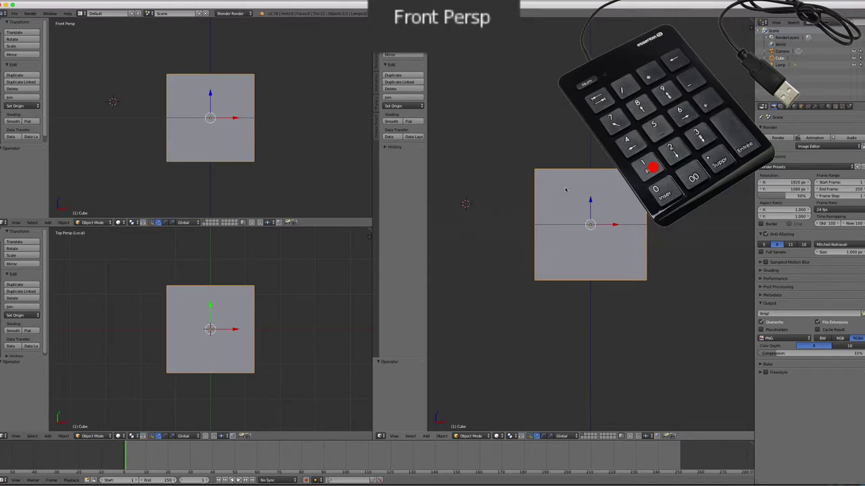
pyautogui.press('ctrl+KP_1')
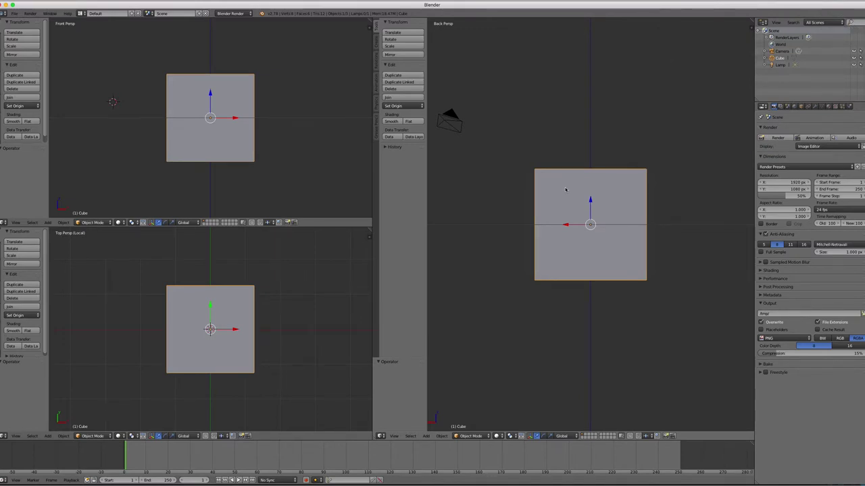
pyautogui.press('KP_Divide')
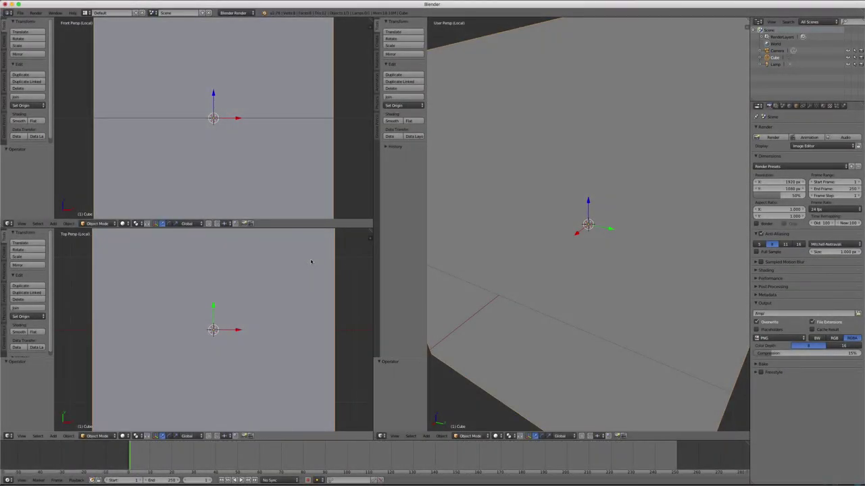
# Step: Frame the cube with Home, merge the areas into one Top view, and zoom out
pyautogui.press('Home')
pyautogui.press('Home')
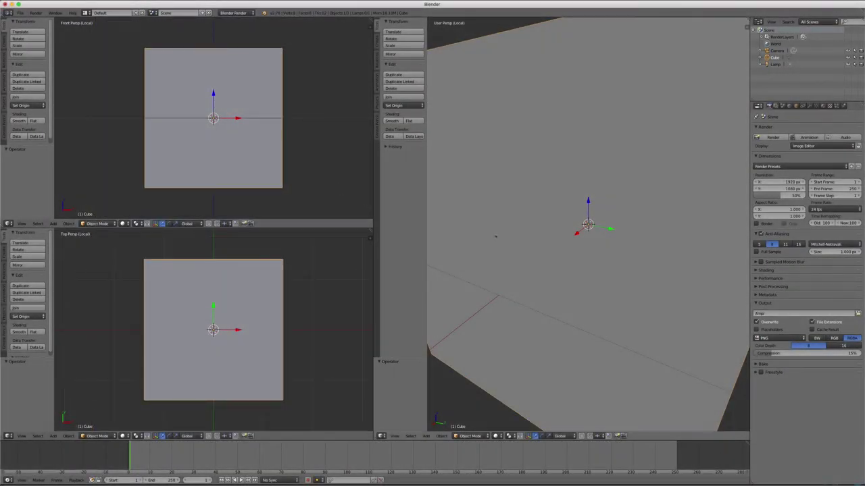
pyautogui.press('Home')
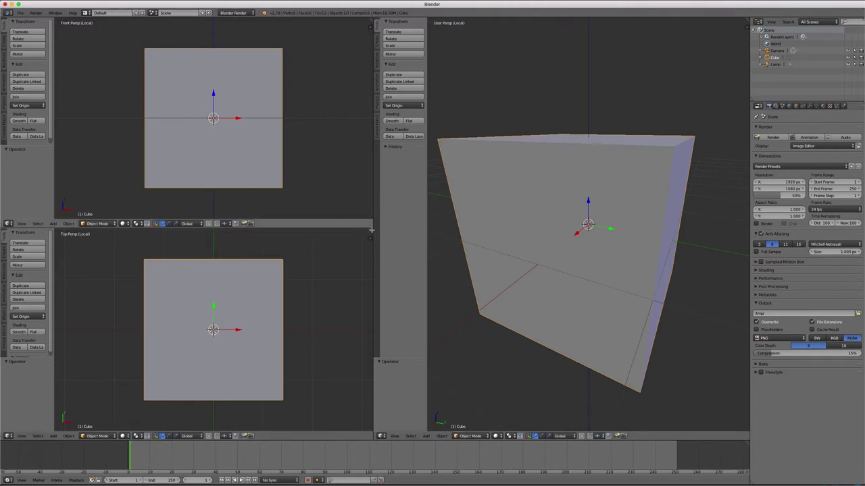
pyautogui.moveTo(370, 231); pyautogui.dragTo(360, 202)
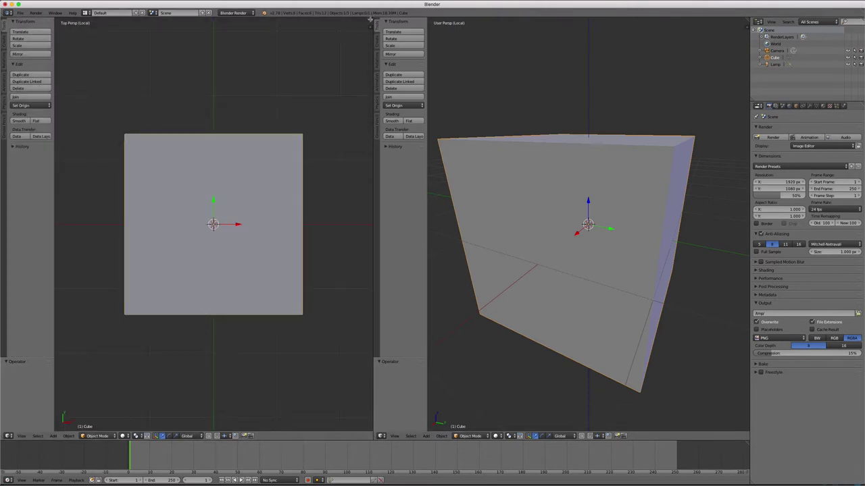
pyautogui.moveTo(374, 24)
pyautogui.mouseDown()
pyautogui.moveTo(449, 75)
pyautogui.moveTo(533, 162)
pyautogui.mouseUp()
pyautogui.scroll(-3, 479, 191)
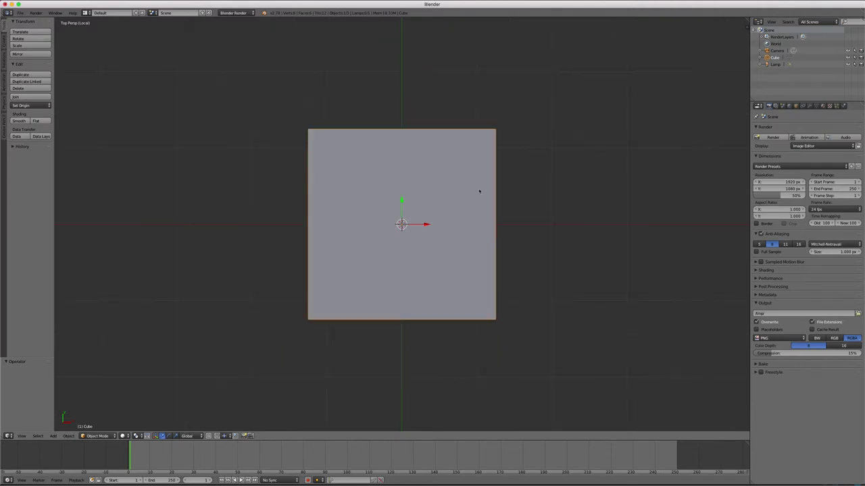
# Step: Orbit from the Top view into a User Persp angle looking down on the cube
pyautogui.moveTo(610, 210)
pyautogui.mouseDown(button='middle')
pyautogui.moveTo(594, 223)
pyautogui.moveTo(583, 201)
pyautogui.moveTo(624, 170)
pyautogui.moveTo(574, 147)
pyautogui.moveTo(587, 162)
pyautogui.moveTo(579, 155)
pyautogui.moveTo(576, 167)
pyautogui.mouseUp(button='middle')
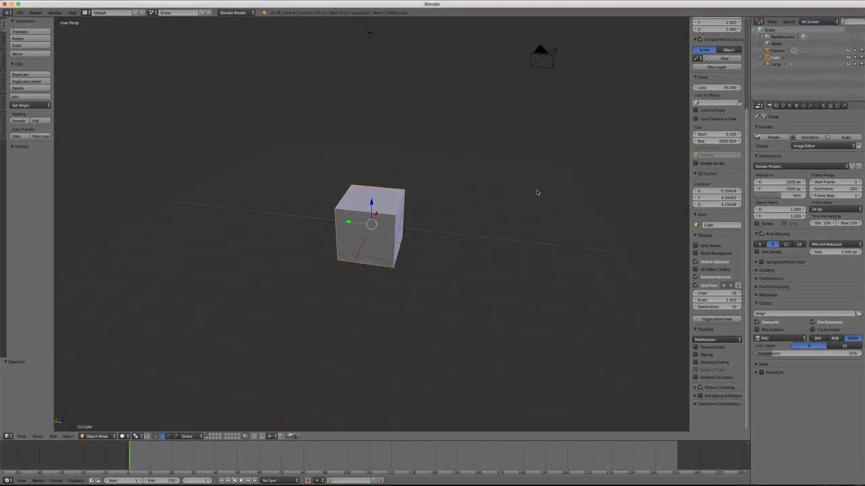
pyautogui.moveTo(536, 193); pyautogui.dragTo(523, 193, button='middle')
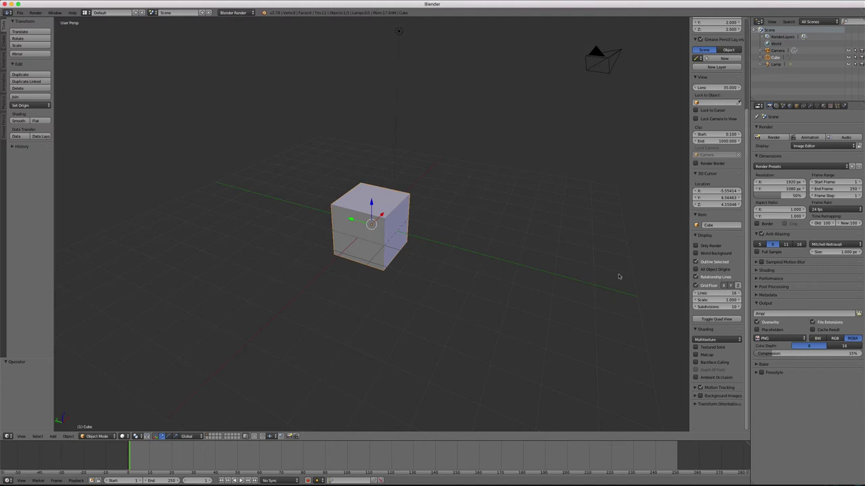
# Step: Toggle Grid Floor off and on, hide the Y axis line, and show the Z axis line
pyautogui.click(695, 285)
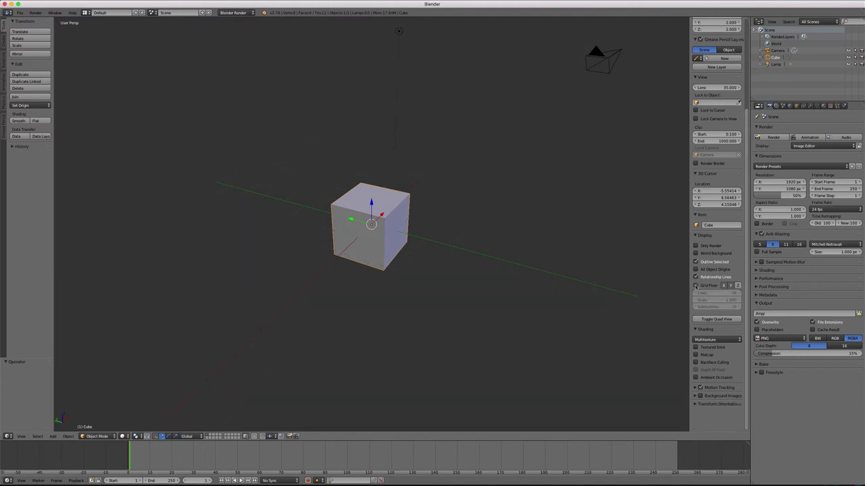
pyautogui.click(695, 285)
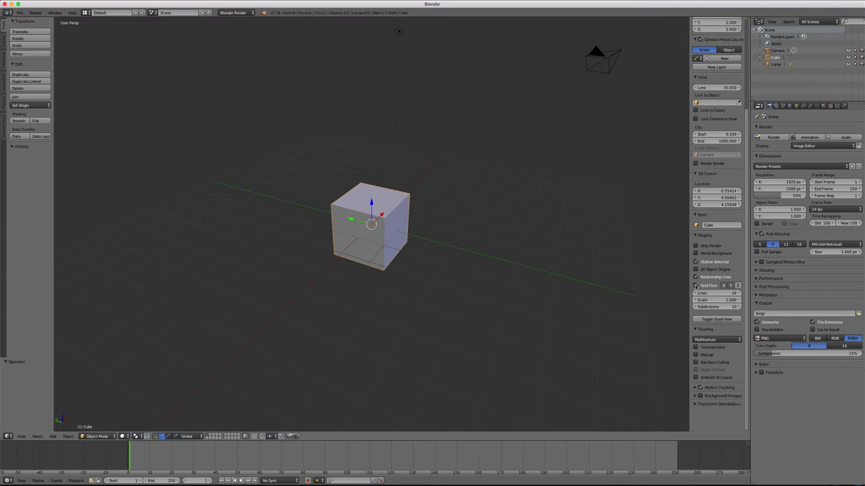
pyautogui.click(730, 286)
pyautogui.click(695, 286)
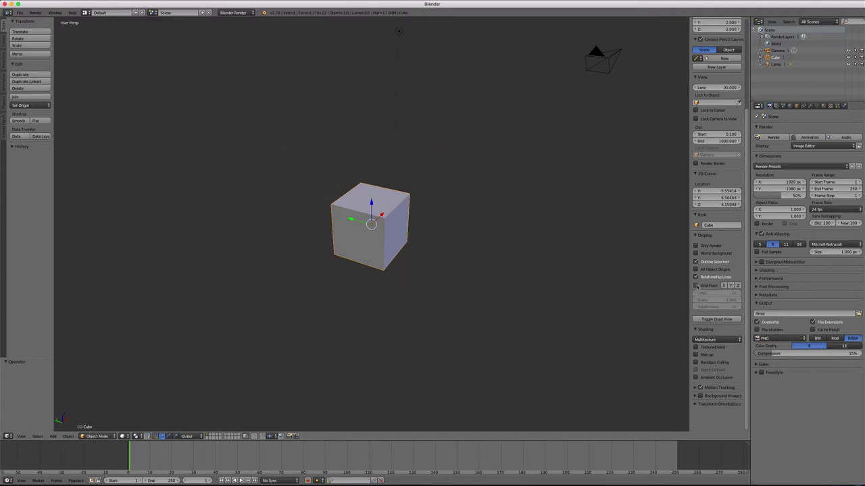
pyautogui.click(695, 286)
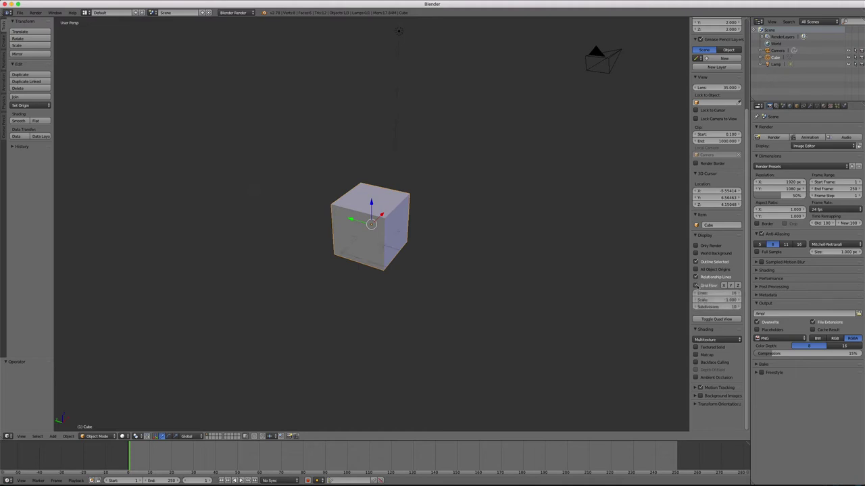
pyautogui.click(737, 286)
pyautogui.moveTo(521, 229)
pyautogui.mouseDown(button='middle')
pyautogui.moveTo(484, 239)
pyautogui.moveTo(518, 231)
pyautogui.mouseUp(button='middle')
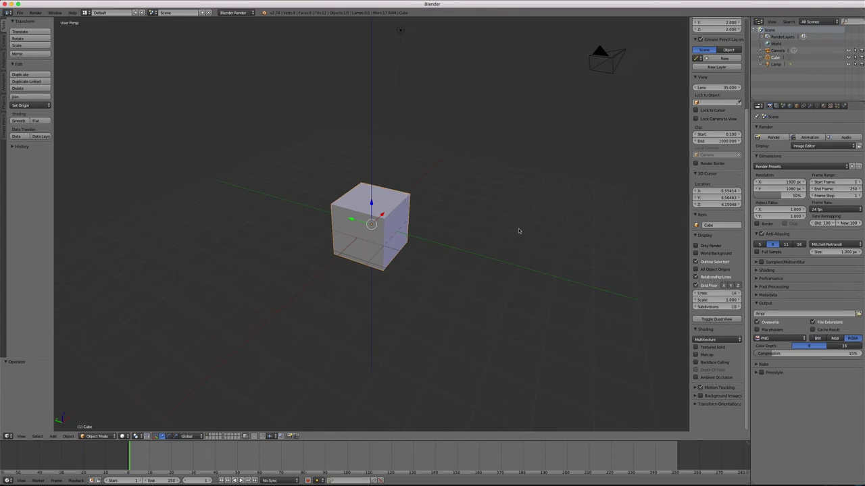